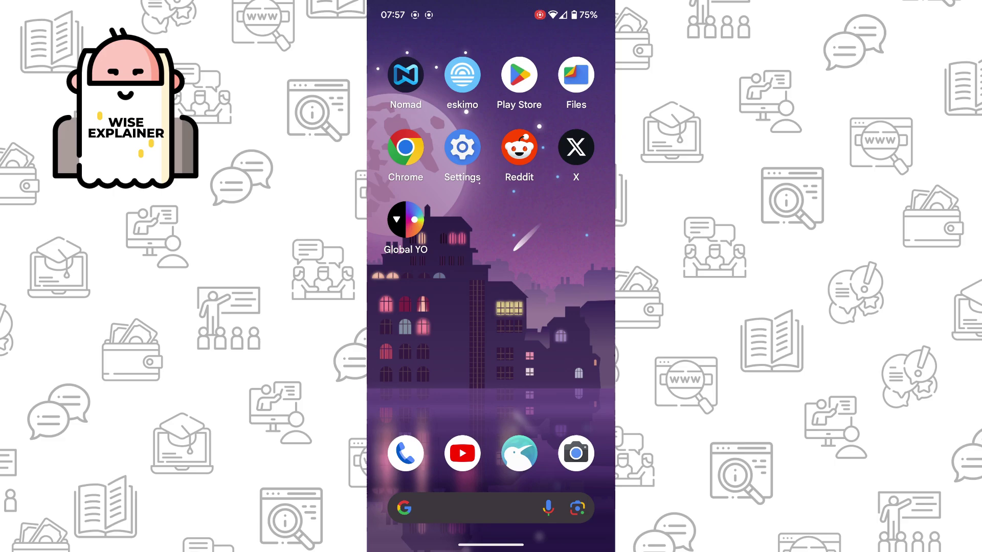
# Launch X, then swipe it away in Recents until none remain and return home
pyautogui.click(576, 147)
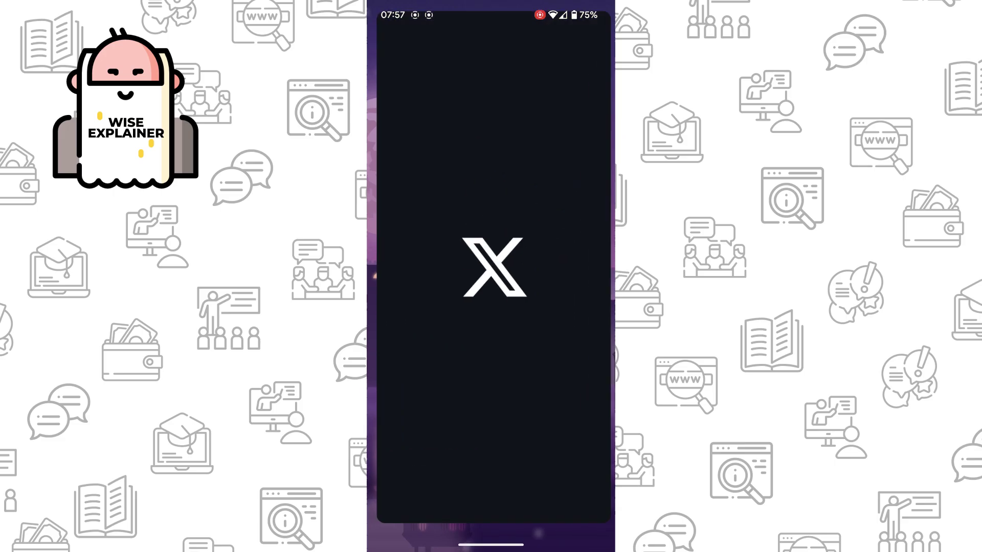
pyautogui.moveTo(492, 545); pyautogui.dragTo(491, 307)
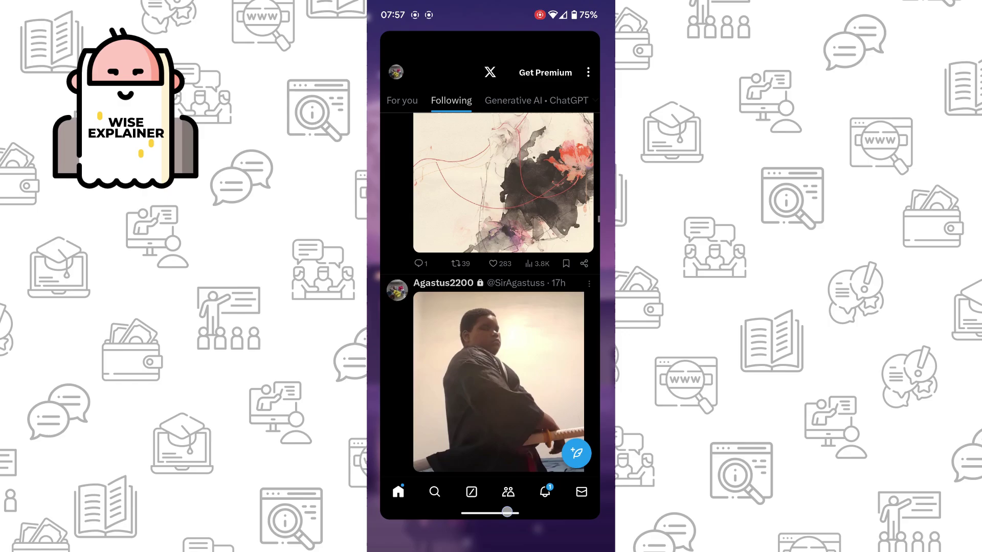
pyautogui.moveTo(491, 546); pyautogui.dragTo(492, 307)
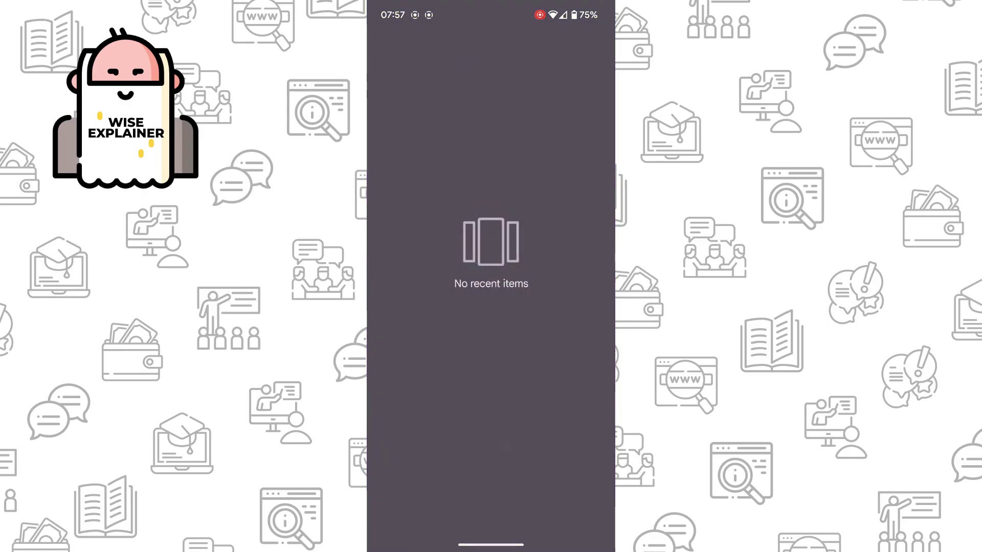
pyautogui.moveTo(614, 307); pyautogui.dragTo(591, 307)
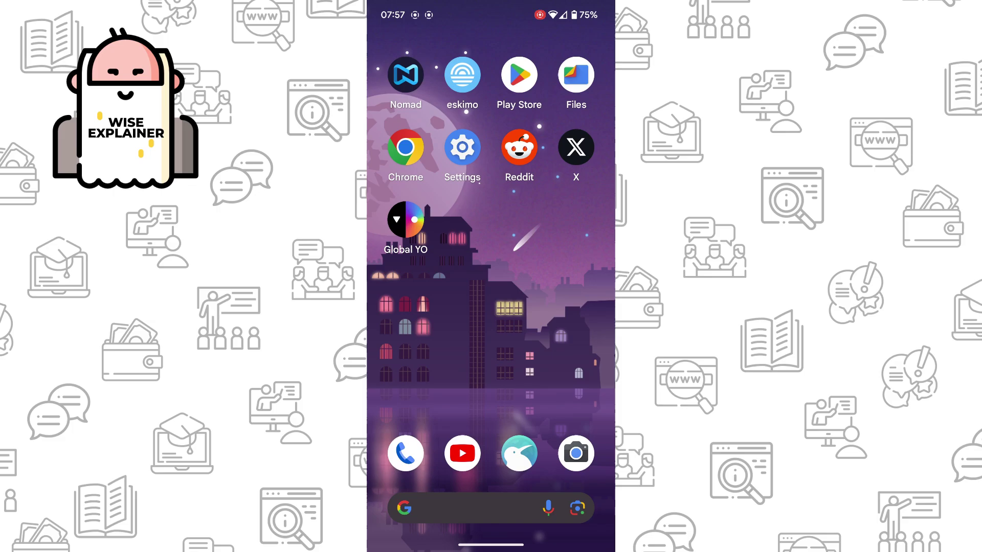
# Search the Play Store for 'x' and open the X app's listing
pyautogui.click(518, 75)
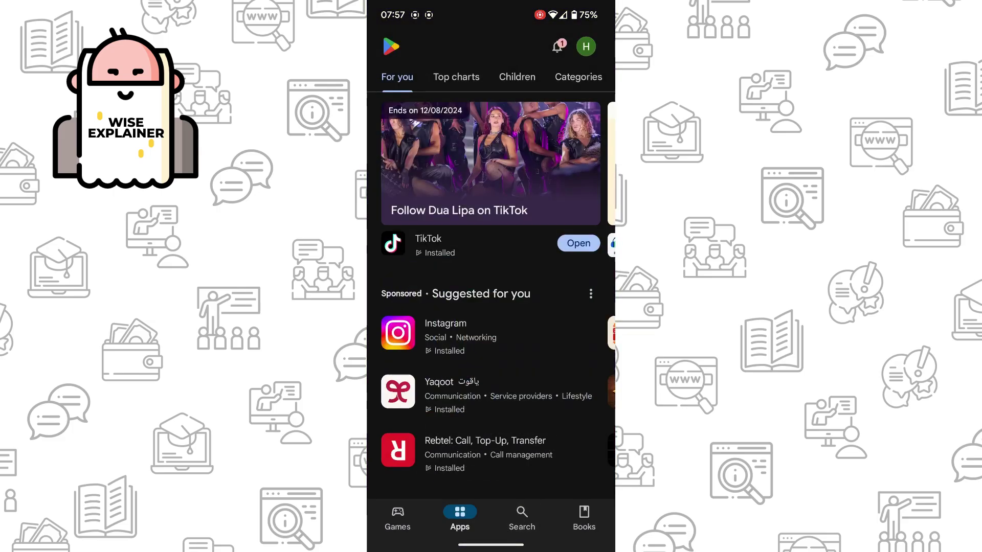
pyautogui.click(522, 515)
pyautogui.click(468, 46)
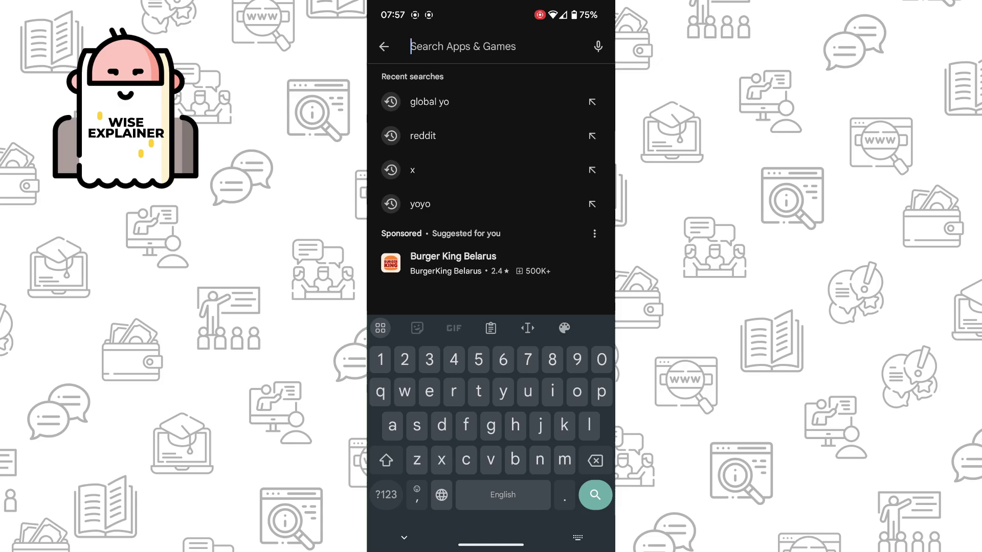
pyautogui.write('x')
pyautogui.click(595, 495)
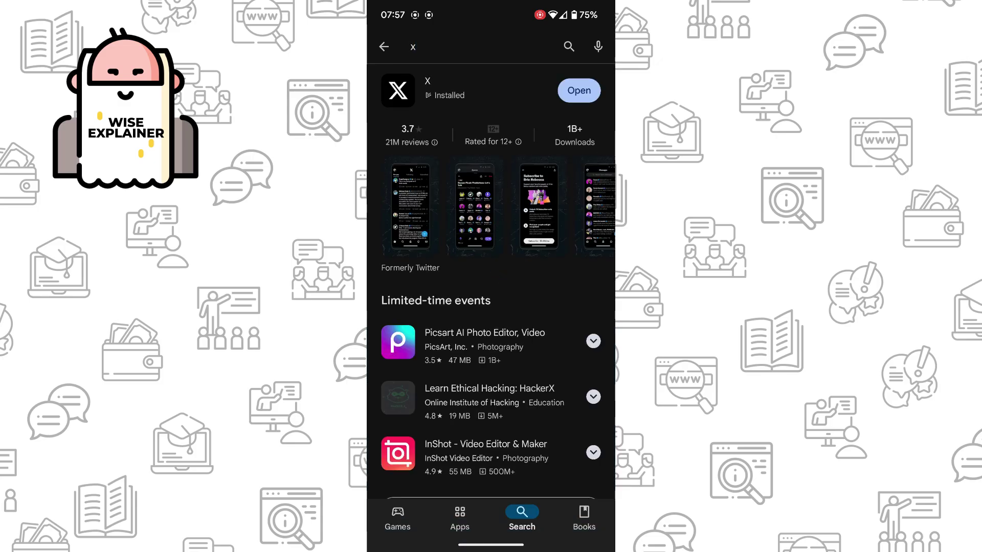
pyautogui.click(460, 89)
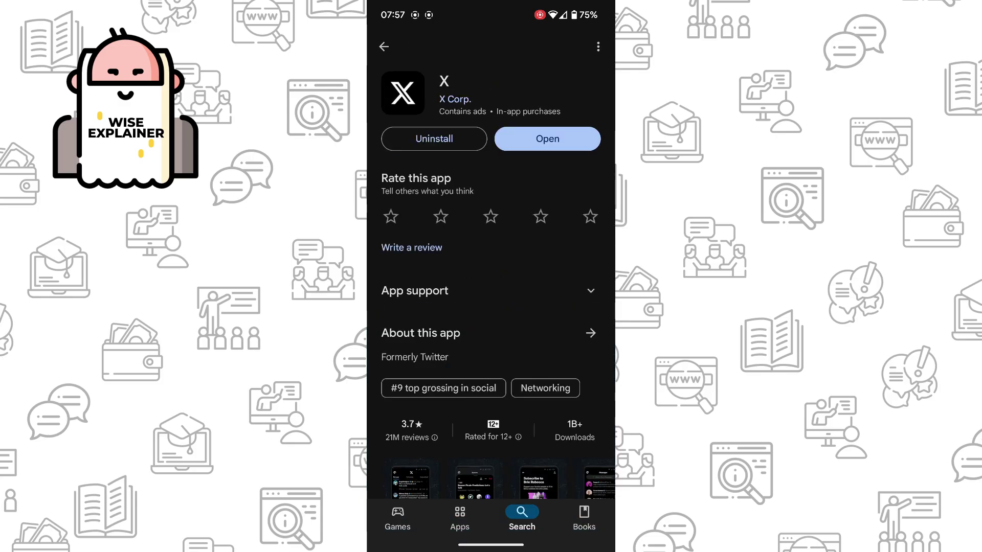
# Check the X listing for an available update, then return to the home screen
pyautogui.moveTo(552, 112); pyautogui.dragTo(552, 116)
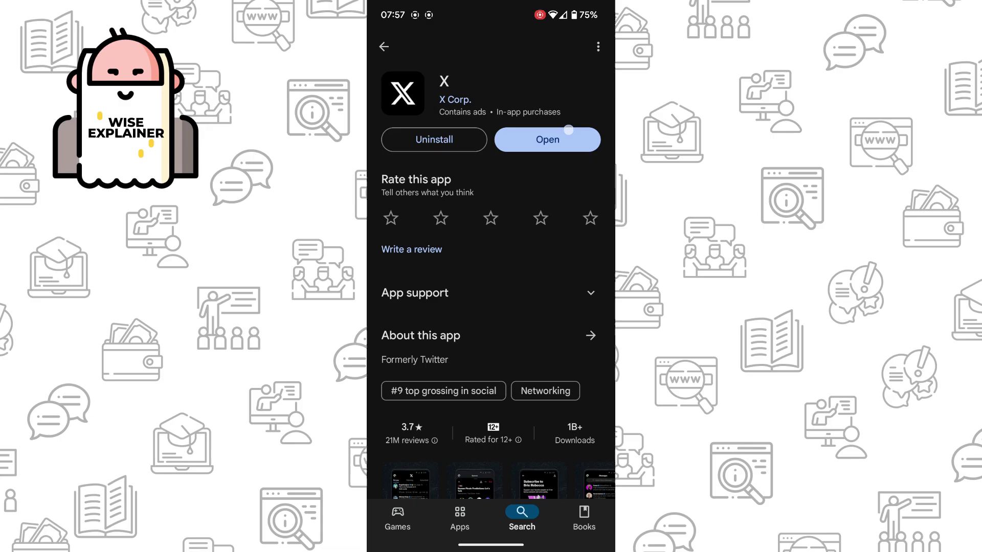
pyautogui.click(563, 152)
pyautogui.moveTo(511, 180); pyautogui.dragTo(512, 176)
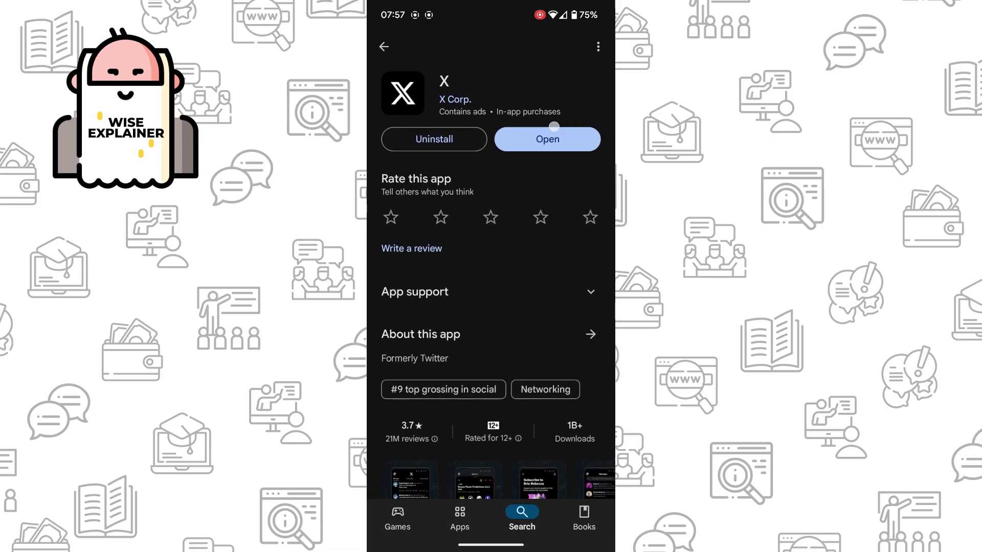
pyautogui.moveTo(568, 119); pyautogui.dragTo(568, 117)
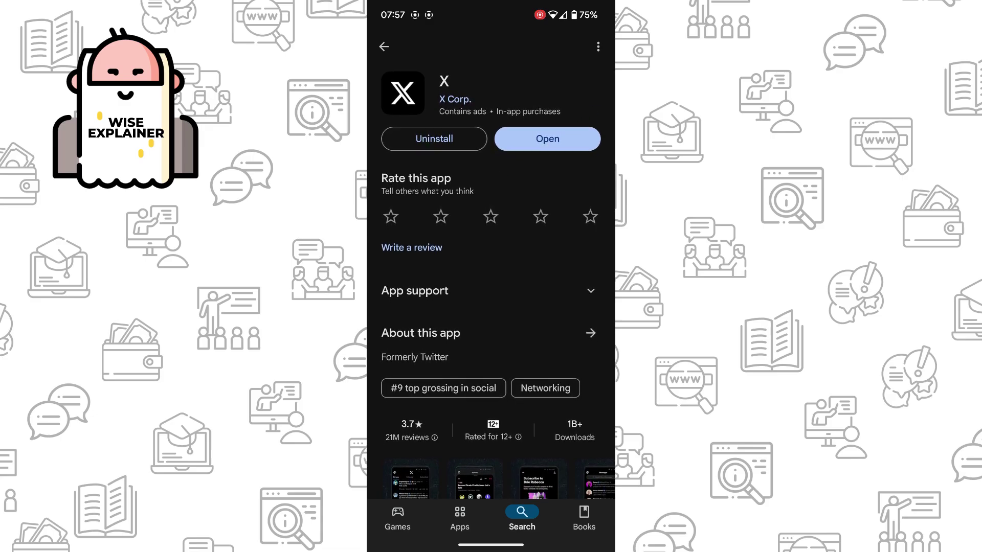
pyautogui.moveTo(491, 545); pyautogui.dragTo(492, 345)
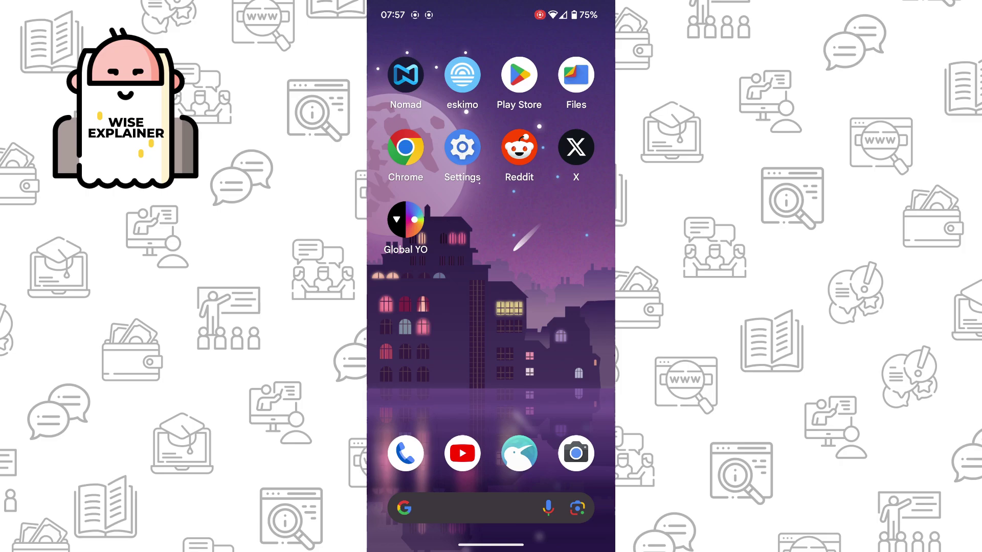
# Open X's Storage and cache page through Settings > Apps
pyautogui.click(463, 148)
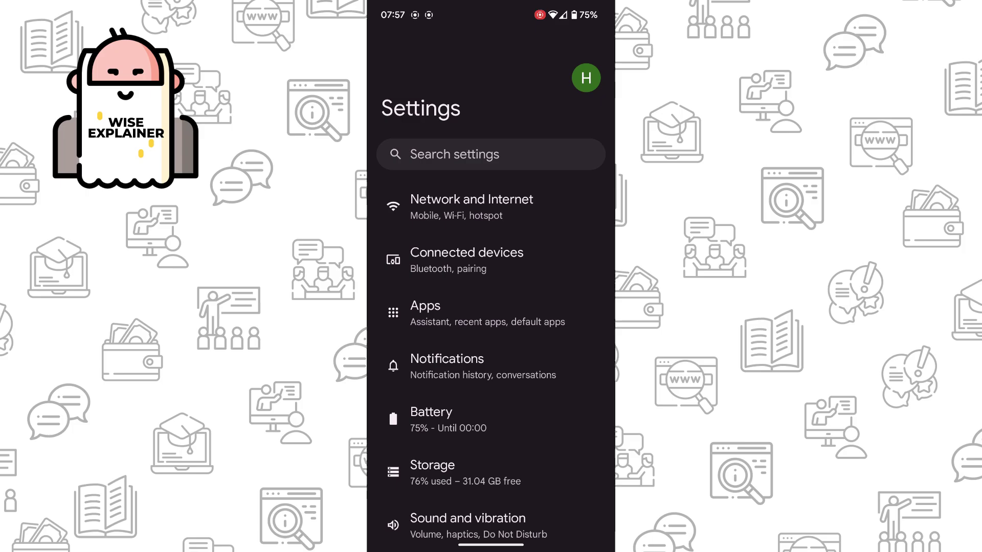
pyautogui.click(460, 313)
pyautogui.click(514, 248)
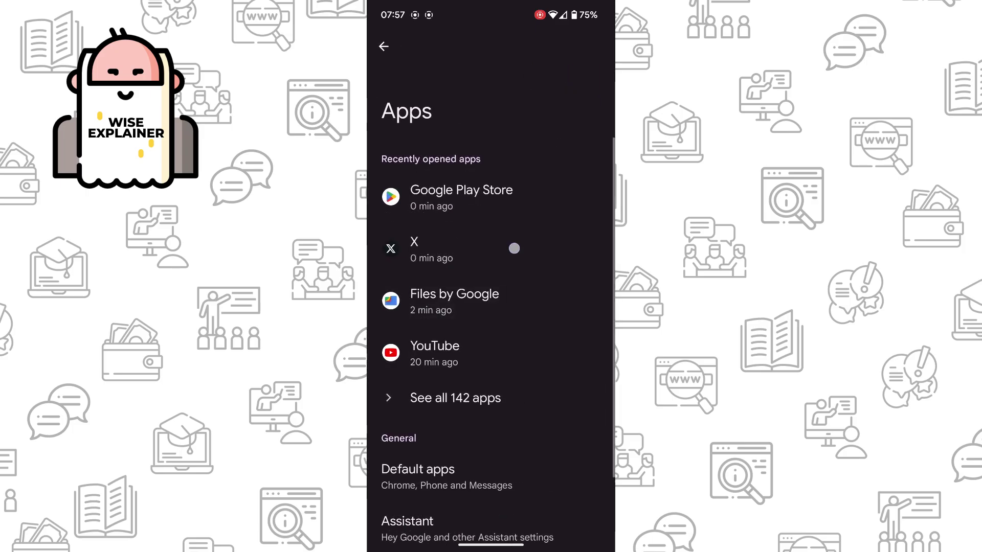
pyautogui.moveTo(508, 402); pyautogui.dragTo(508, 287)
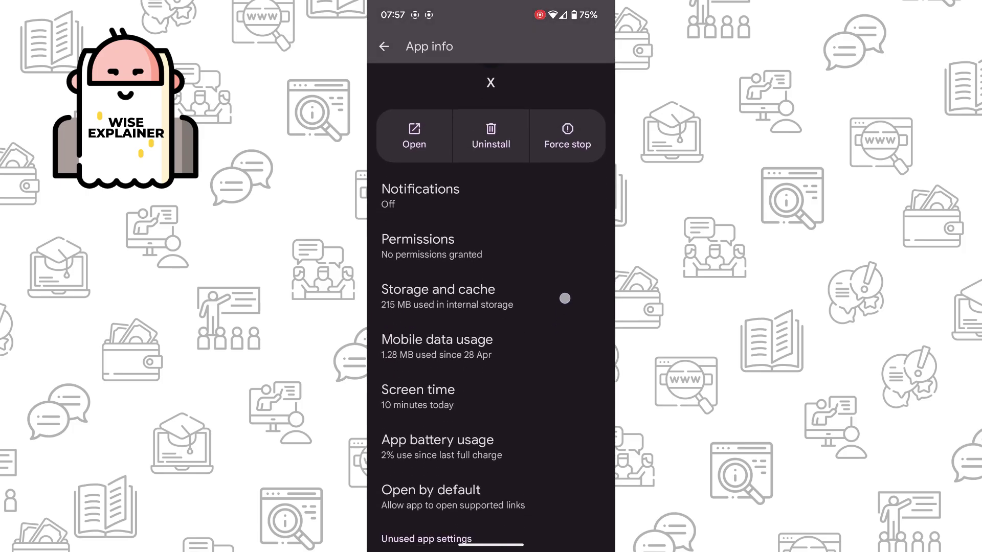
pyautogui.click(469, 309)
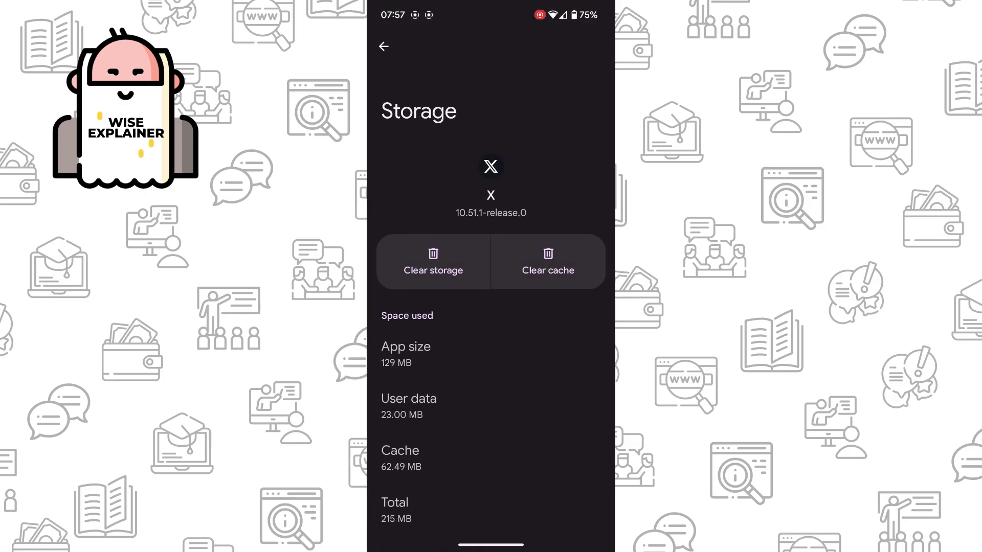
# Clear X's cache, cancelling the clear-storage prompt, then return to the home screen
pyautogui.click(433, 262)
pyautogui.click(525, 320)
pyautogui.click(548, 262)
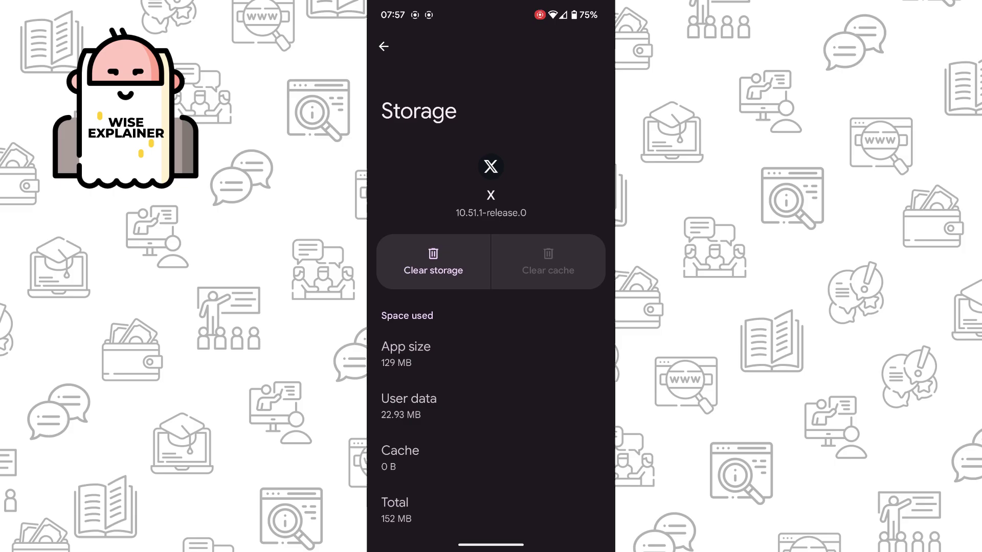
pyautogui.moveTo(613, 285)
pyautogui.mouseDown()
pyautogui.moveTo(583, 285)
pyautogui.moveTo(595, 280)
pyautogui.mouseUp()
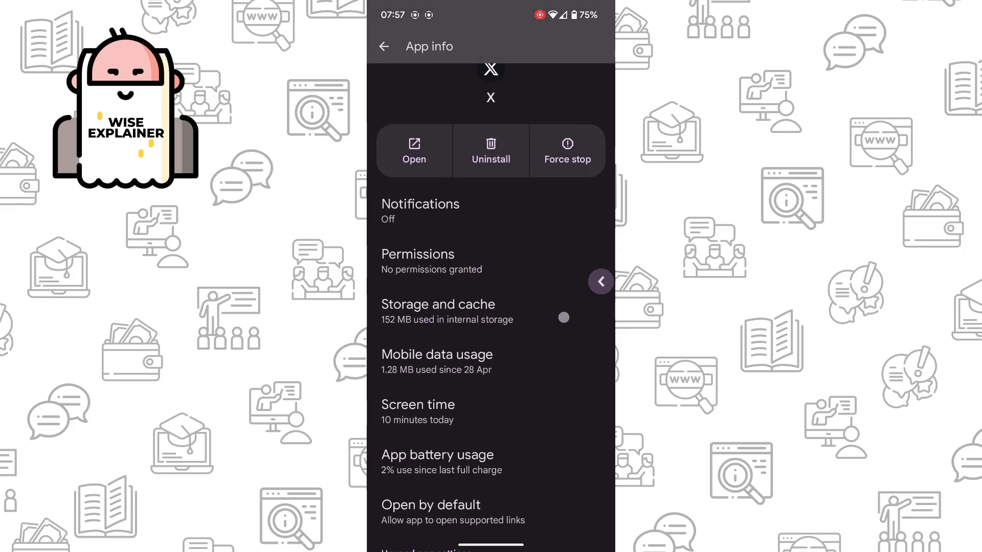
pyautogui.moveTo(491, 546); pyautogui.dragTo(492, 368)
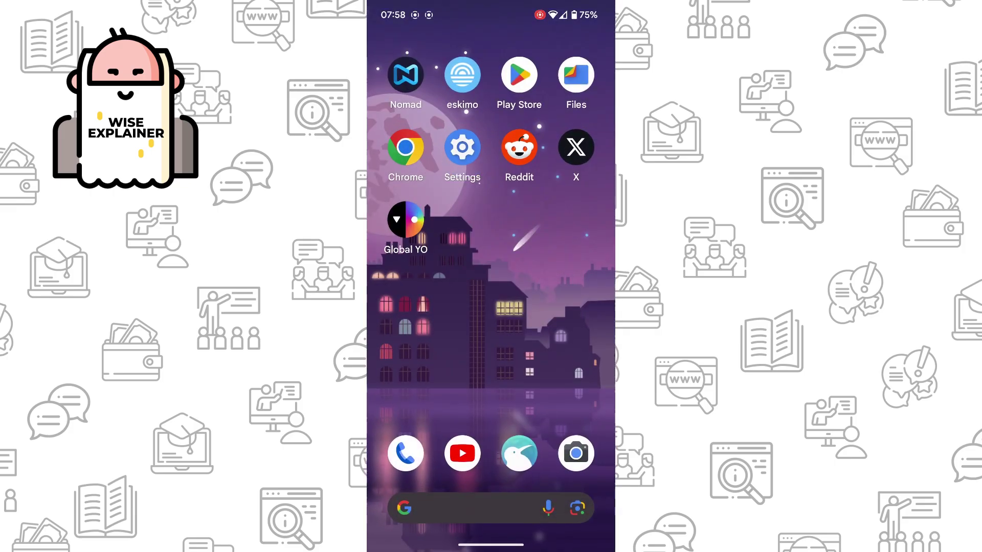
# Open X's Account information via Settings and privacy > Your account, then back out twice
pyautogui.click(575, 148)
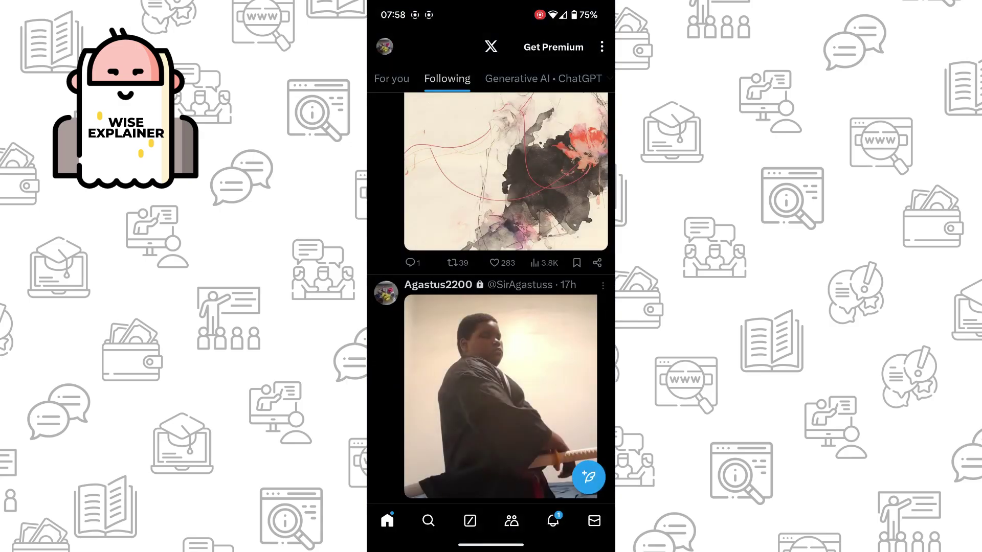
pyautogui.click(385, 46)
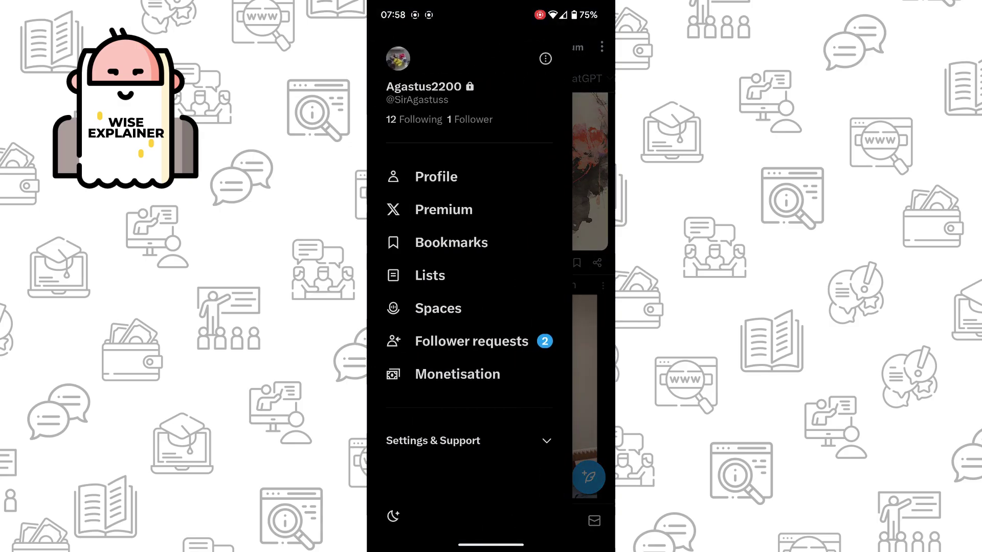
pyautogui.click(433, 438)
pyautogui.click(462, 448)
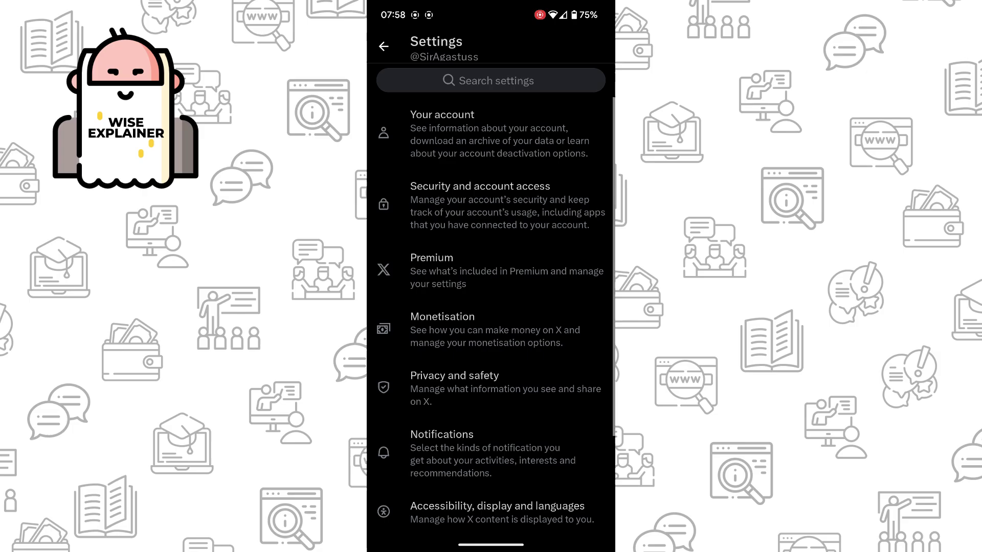
pyautogui.click(442, 130)
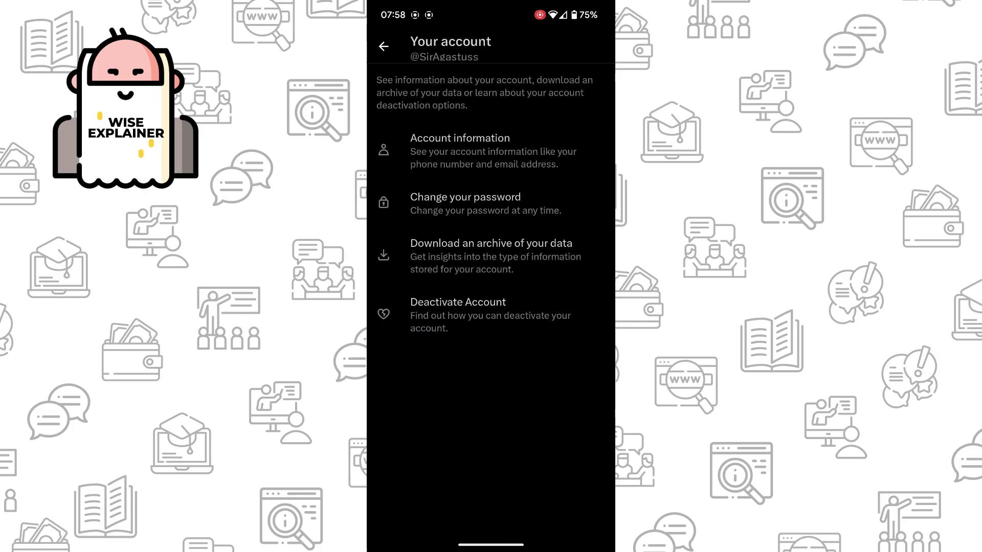
pyautogui.click(553, 165)
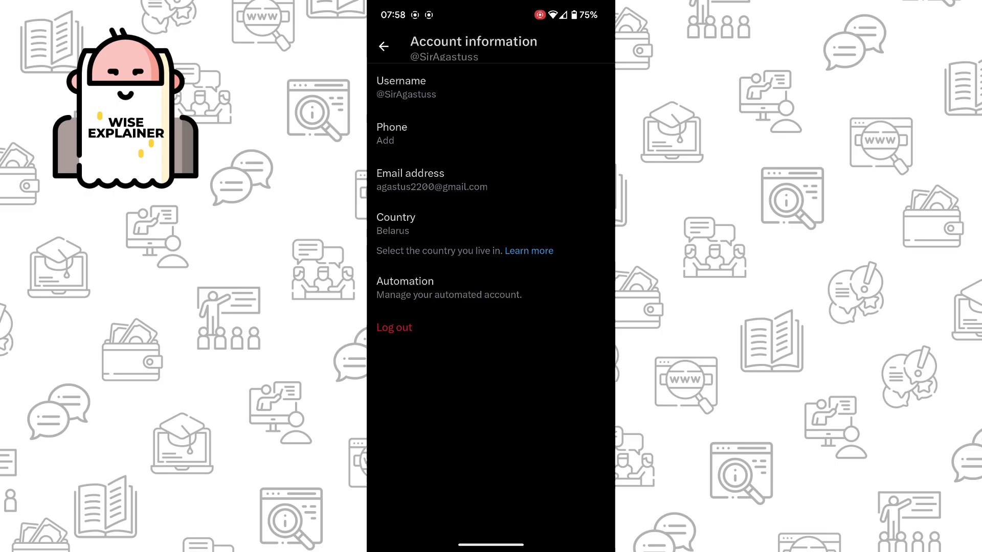
pyautogui.moveTo(369, 230); pyautogui.dragTo(430, 231)
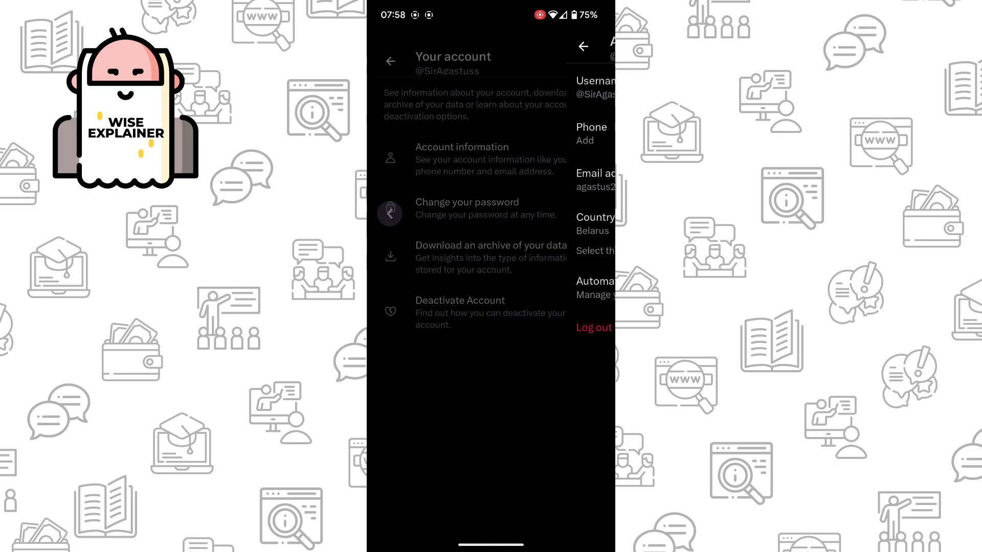
pyautogui.moveTo(368, 210); pyautogui.dragTo(430, 210)
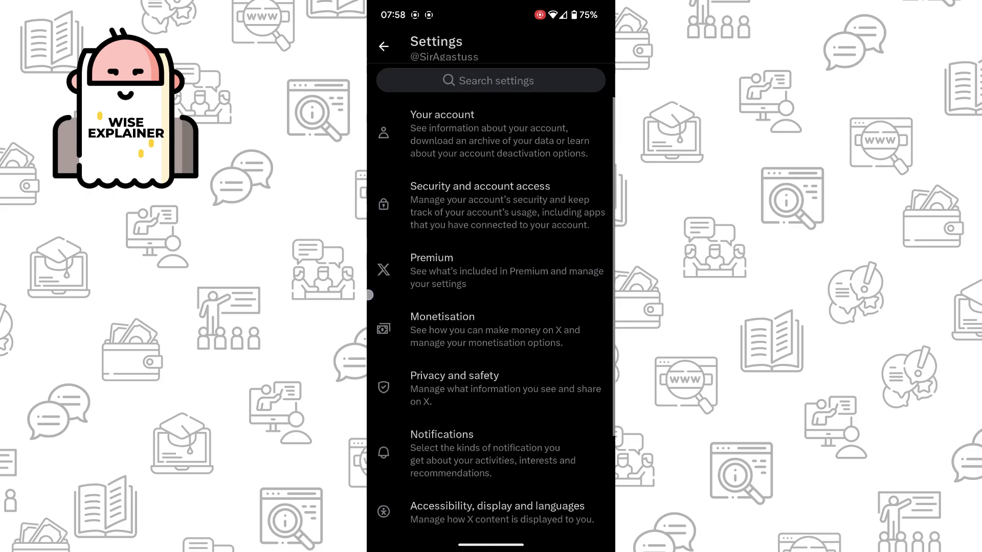